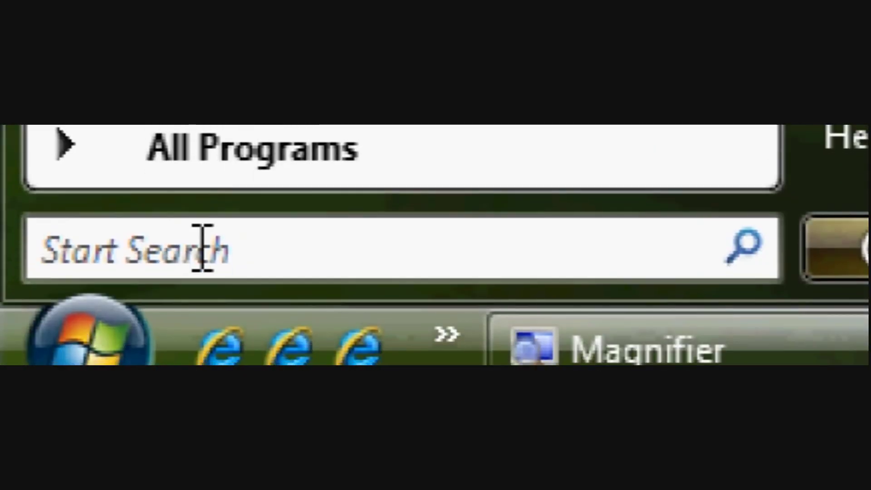
Step: Erase the 'youtube' text from the Vista Start Search box
{"action": "left_click", "coordinate": [202, 249]}
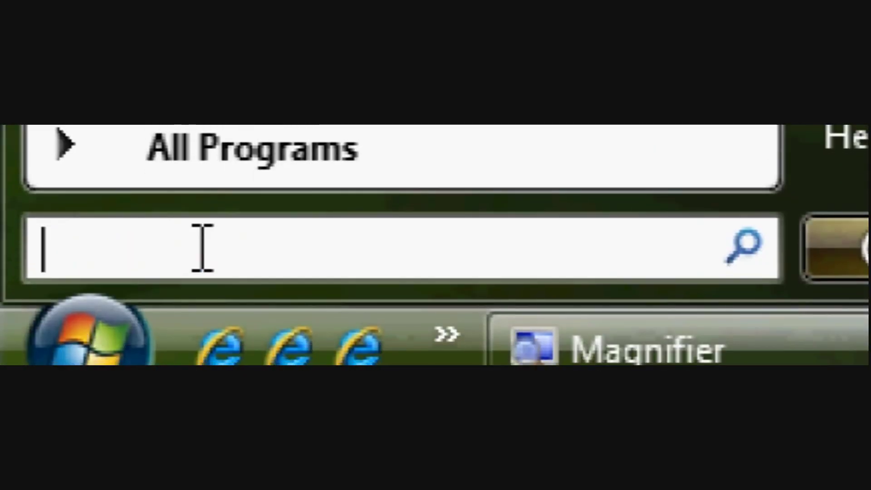
{"action": "type", "text": "yo"}
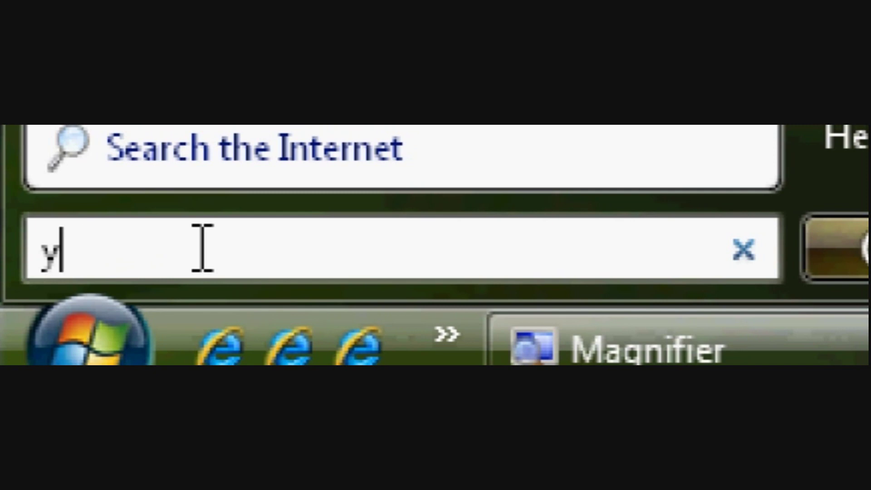
{"action": "key", "text": "BackSpace"}
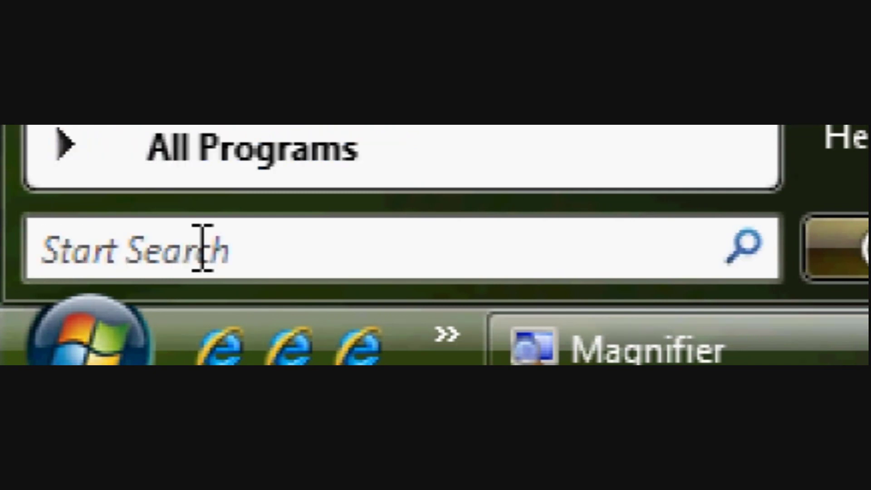
{"action": "type", "text": "o"}
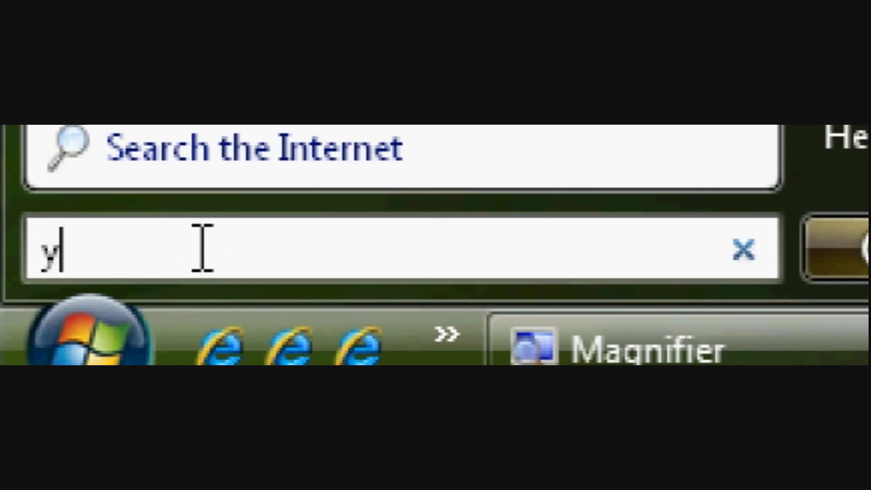
{"action": "key", "text": "BackSpace"}
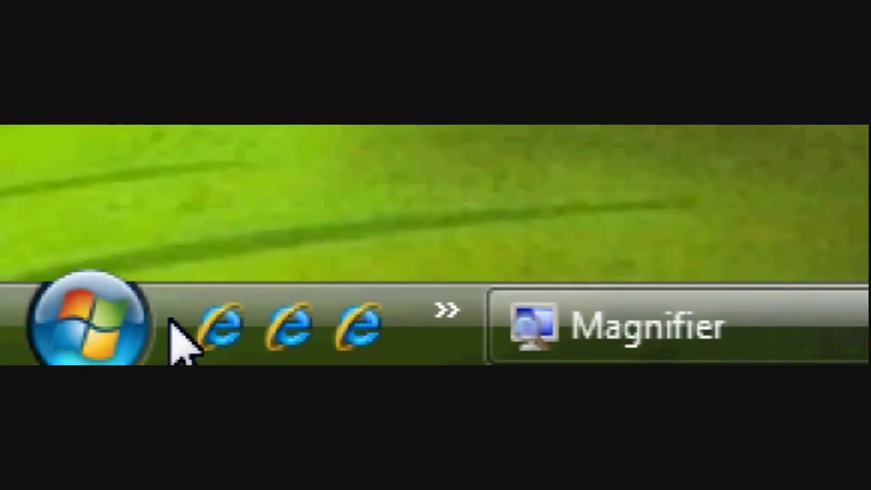
Step: Reopen the Start menu to find and launch Google Chrome
{"action": "left_click", "coordinate": [92, 341]}
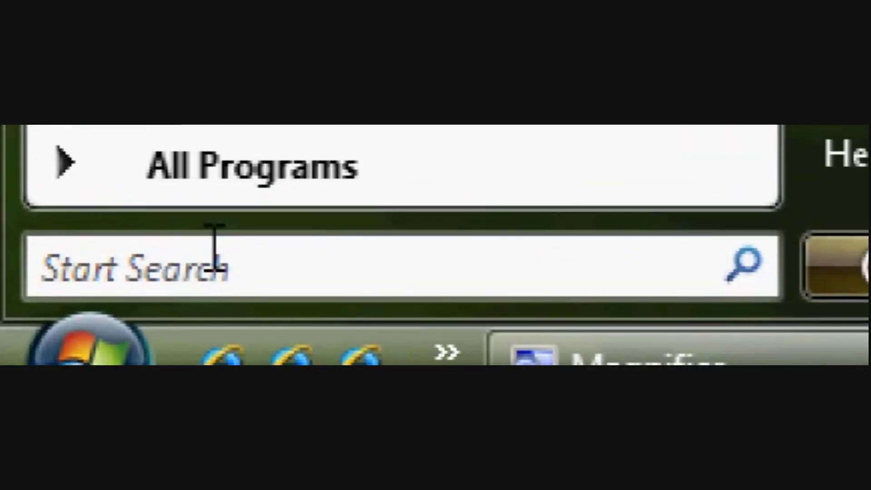
{"action": "type", "text": "g"}
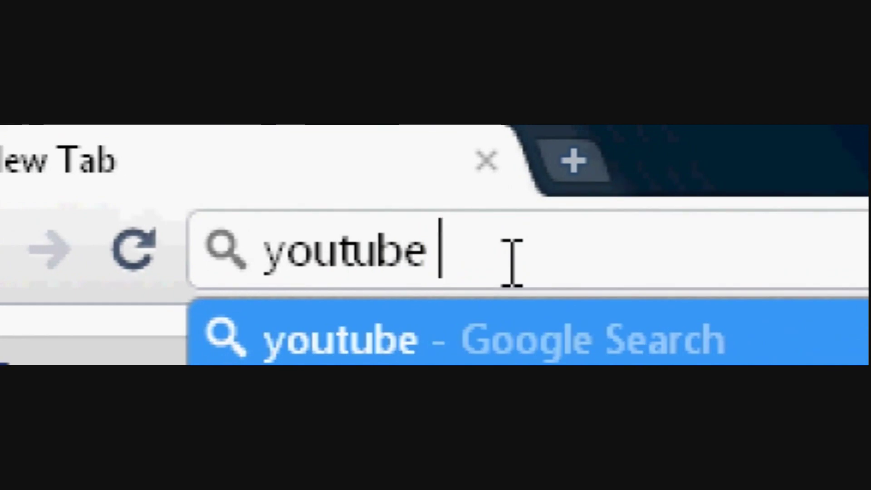
{"action": "type", "text": " c"}
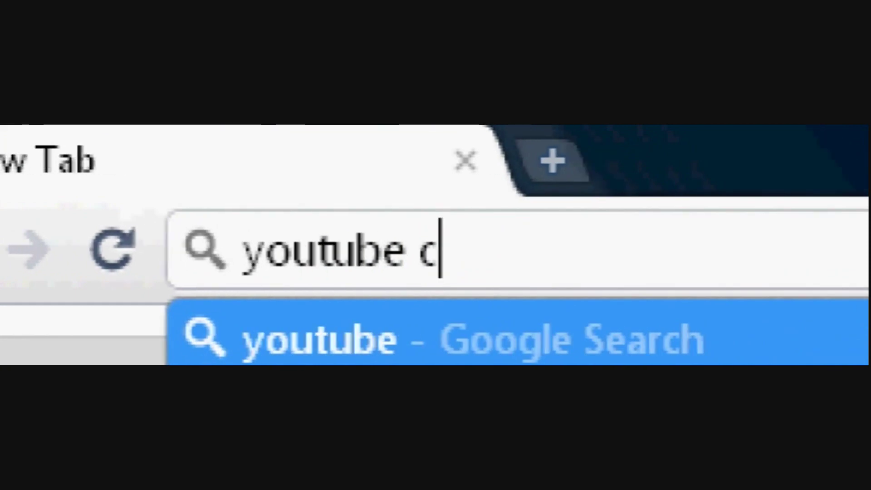
Step: Fix a typo in the 'youtube video' search in Chrome's address bar
{"action": "key", "text": "BackSpace"}
{"action": "type", "text": "v"}
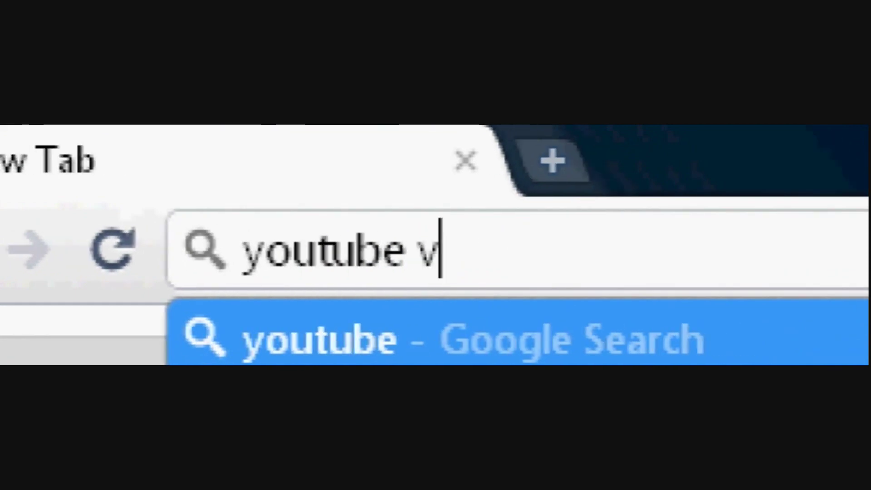
{"action": "type", "text": "ideo "}
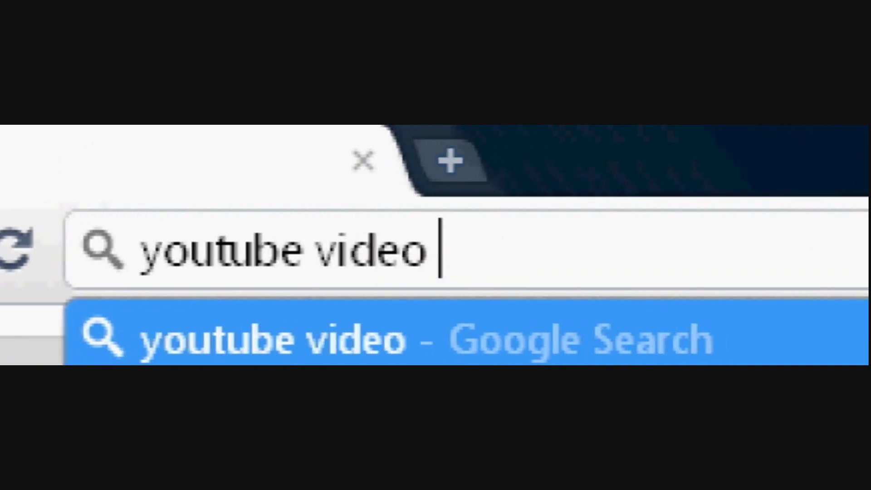
{"action": "type", "text": "conv"}
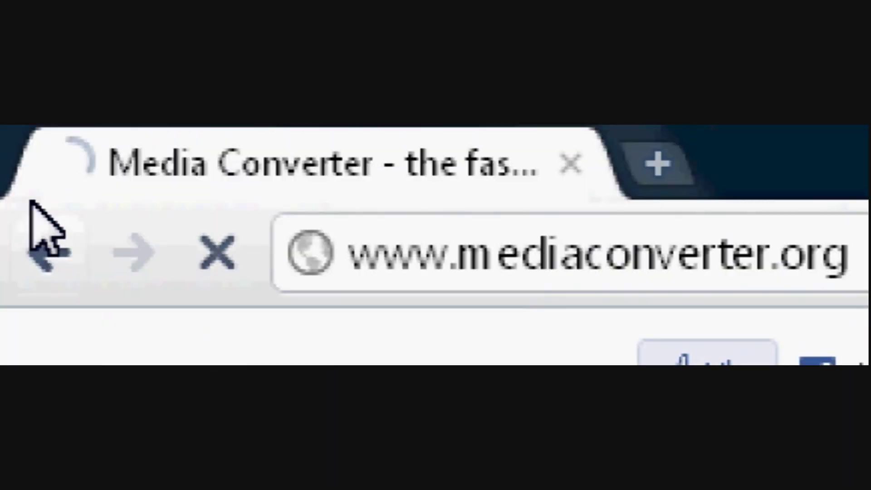
Step: Return to the Google search results for the converter search
{"action": "left_click", "coordinate": [55, 252]}
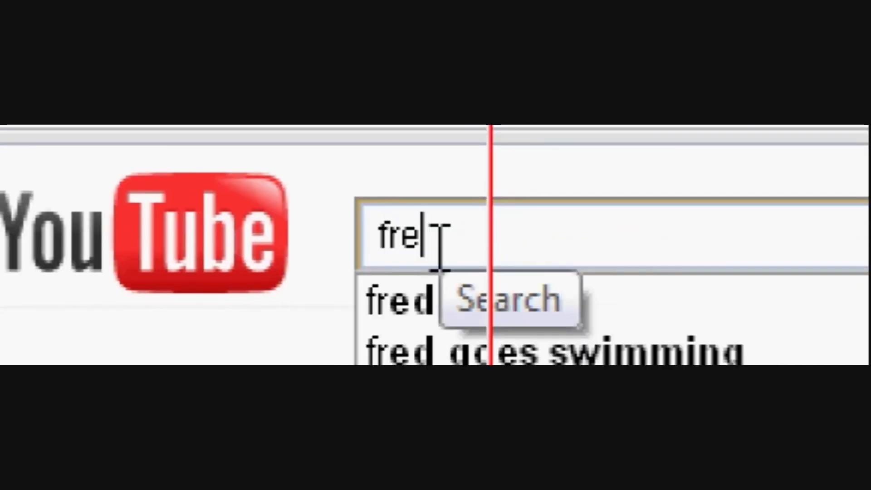
{"action": "type", "text": "d"}
Step: Search YouTube for 'fred'
{"action": "key", "text": "Return"}
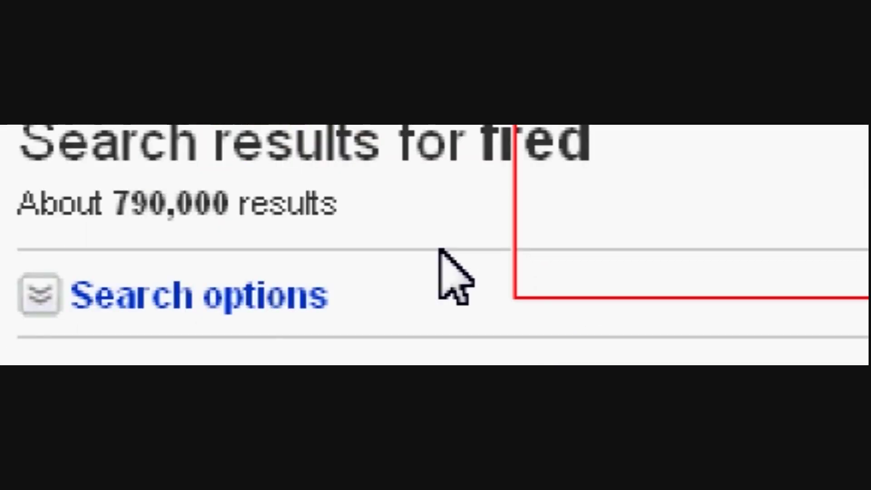
{"action": "scroll", "coordinate": [439, 247], "scroll_direction": "down", "scroll_amount": 2}
{"action": "scroll", "coordinate": [440, 246], "scroll_direction": "down", "scroll_amount": 2}
{"action": "scroll", "coordinate": [440, 246], "scroll_direction": "down", "scroll_amount": 1}
{"action": "scroll", "coordinate": [442, 266], "scroll_direction": "down", "scroll_amount": 2}
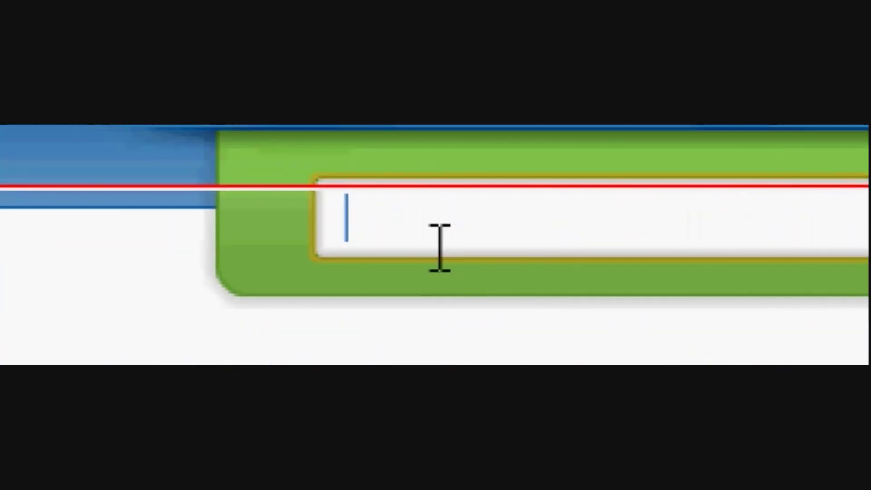
Step: Paste the copied YouTube link into the mediaconverter.org URL field
{"action": "right_click", "coordinate": [438, 246]}
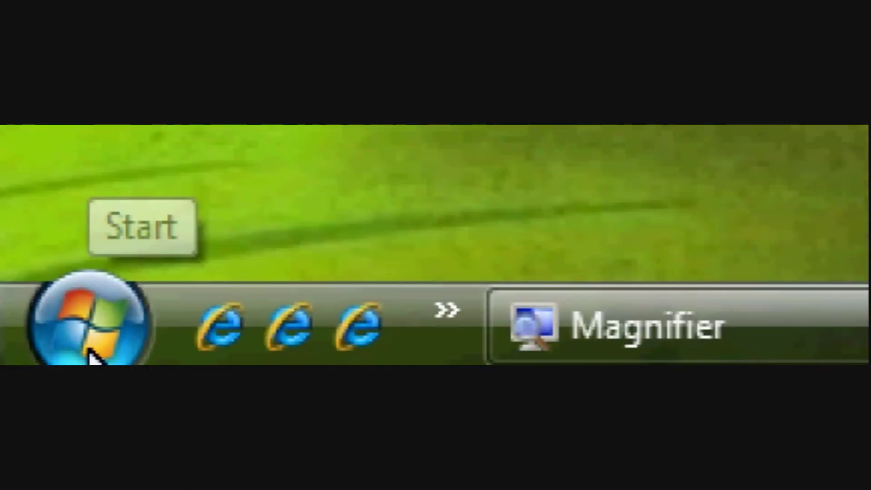
Step: Reopen the Start menu to show Freemake Video Converter in the program list
{"action": "left_click", "coordinate": [96, 341]}
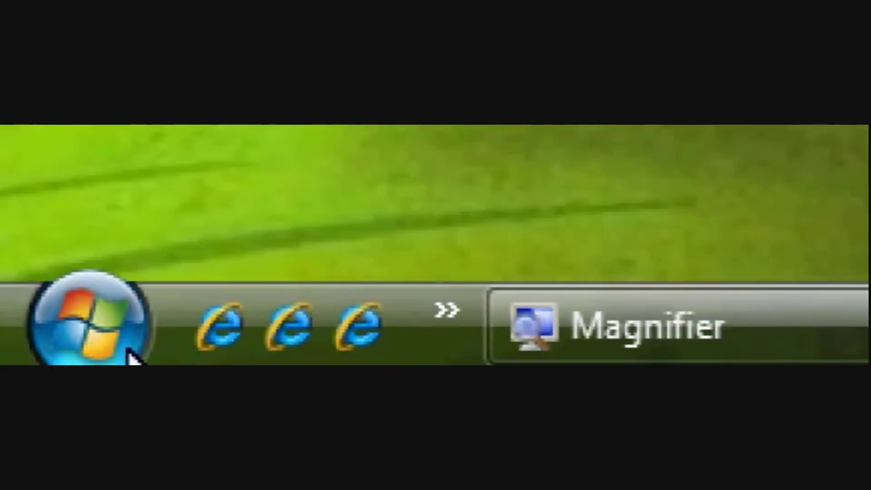
{"action": "left_click", "coordinate": [92, 320]}
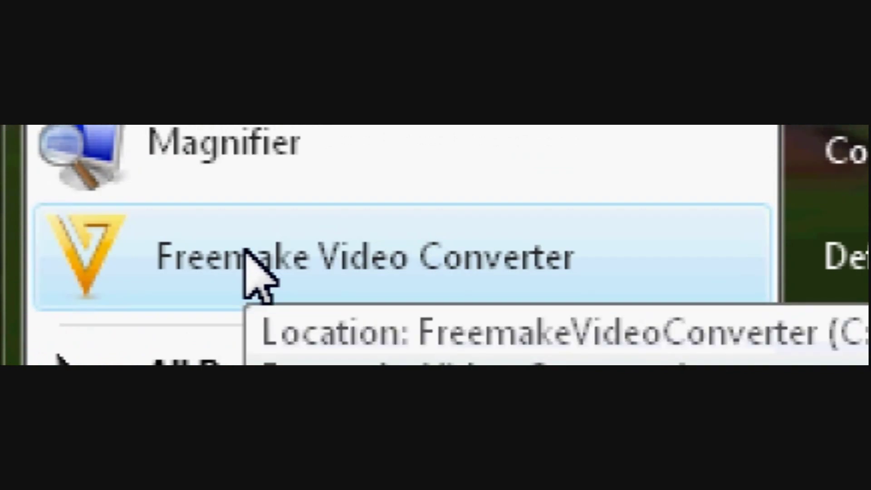
Step: Launch Freemake Video Converter from the Start menu
{"action": "left_click", "coordinate": [246, 255]}
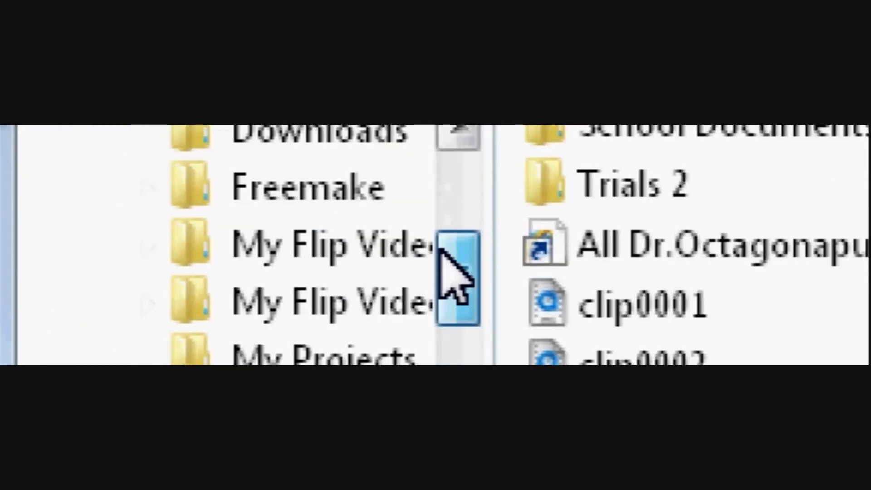
{"action": "left_click_drag", "start_coordinate": [455, 273], "coordinate": [454, 273]}
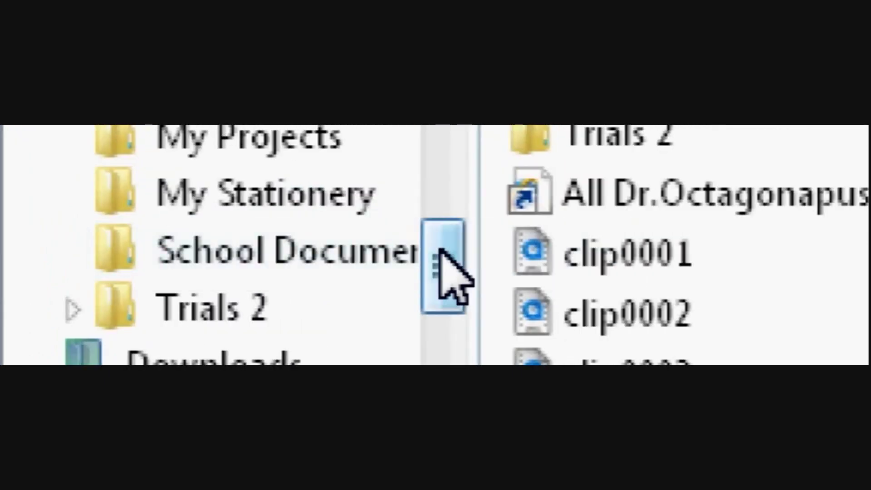
{"action": "left_click_drag", "start_coordinate": [455, 265], "coordinate": [454, 285]}
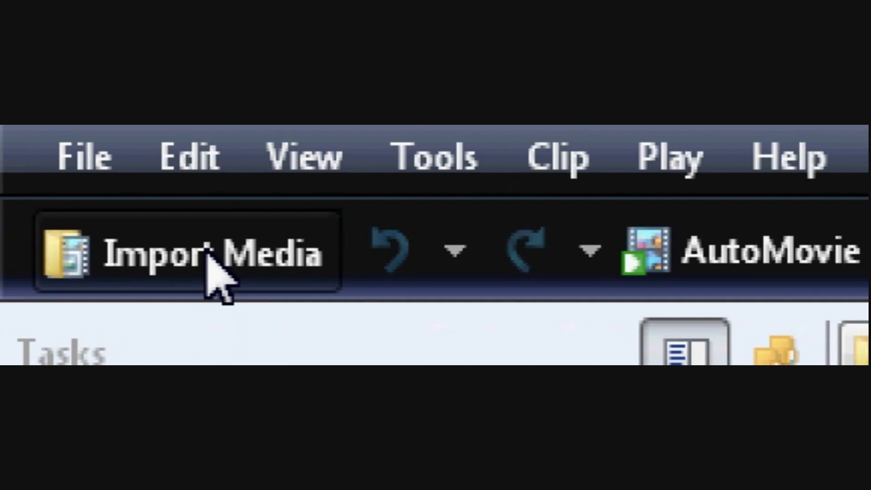
Step: Start importing media into the new Movie Maker project
{"action": "left_click", "coordinate": [219, 273]}
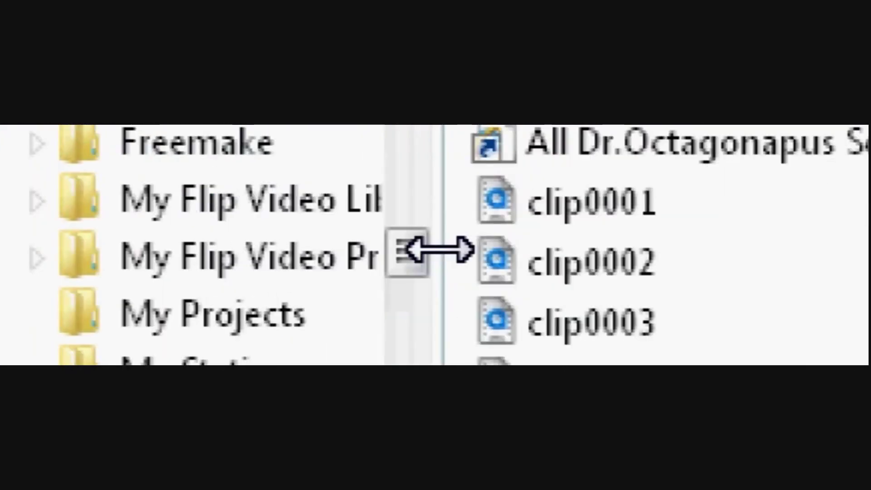
{"action": "mouse_move", "coordinate": [409, 253]}
{"action": "left_mouse_down"}
{"action": "mouse_move", "coordinate": [445, 262]}
{"action": "mouse_move", "coordinate": [439, 286]}
{"action": "left_mouse_up"}
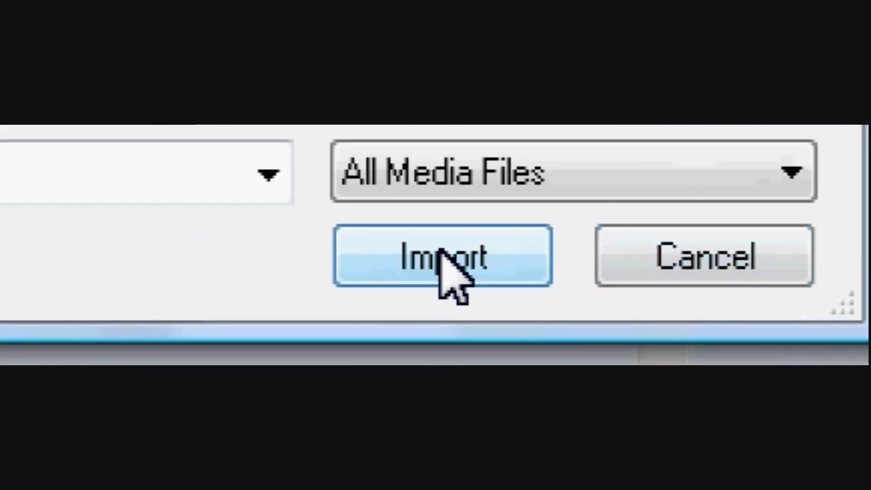
Step: Import the selected Dude Group video clip into the project
{"action": "left_click", "coordinate": [446, 265]}
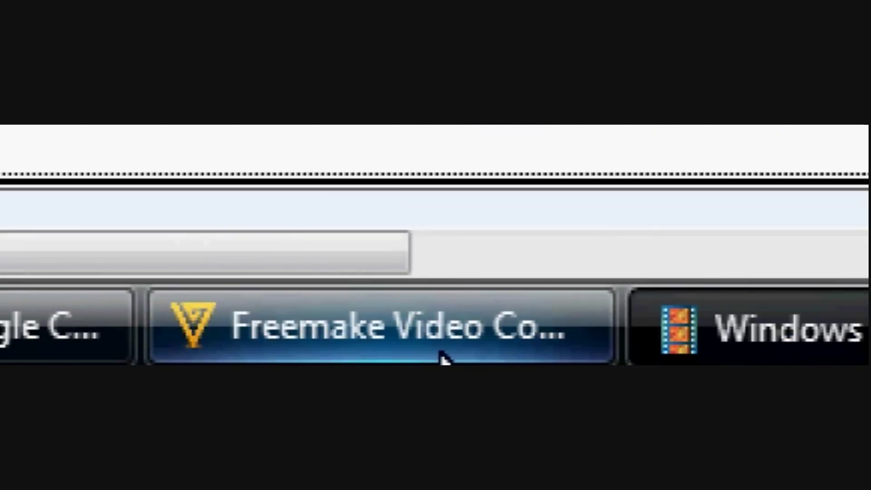
{"action": "left_click", "coordinate": [443, 360]}
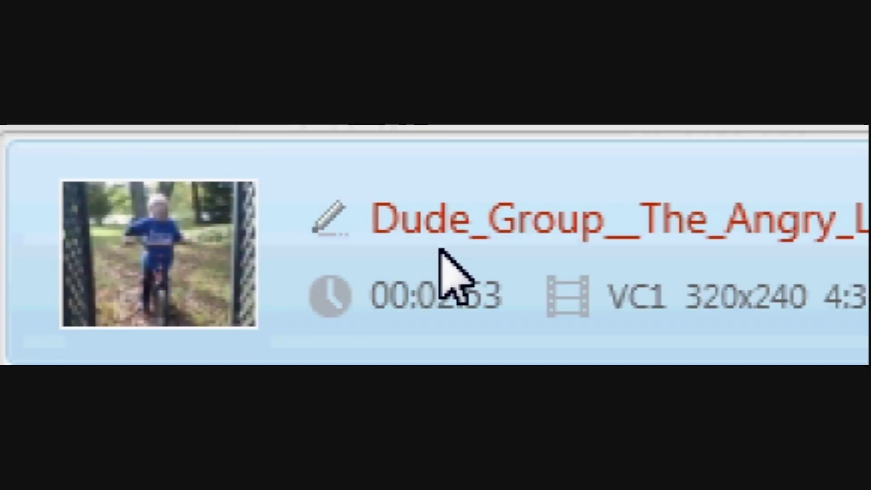